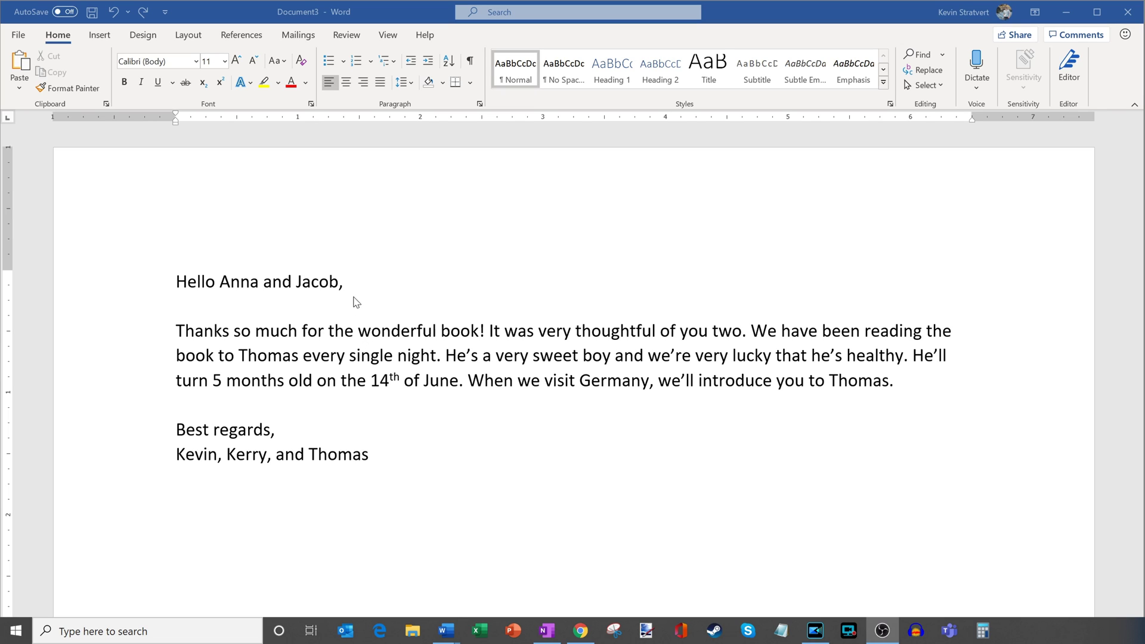
Try selecting the greeting names and the letter text, then clear the selection.
{"action": "left_click_drag", "start_coordinate": [219, 282], "coordinate": [391, 282]}
{"action": "left_click", "coordinate": [394, 283]}
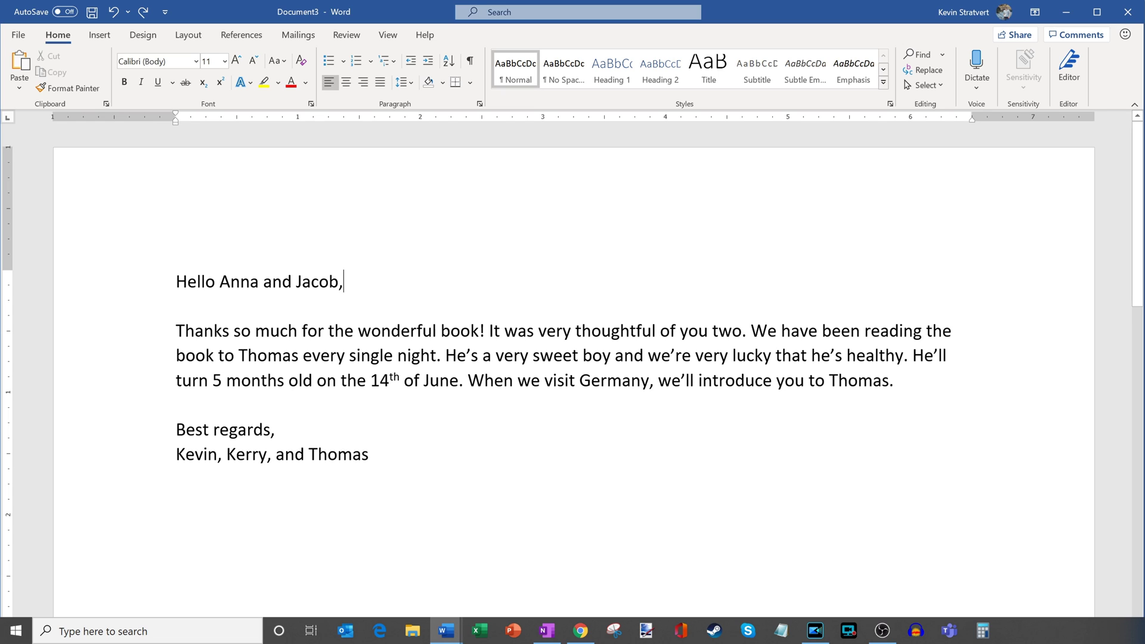
{"action": "key", "text": "Home"}
{"action": "key", "text": "shift+Down"}
{"action": "key", "text": "shift+Down"}
{"action": "key", "text": "shift+Down"}
{"action": "key", "text": "shift+Down"}
{"action": "key", "text": "shift+Down"}
{"action": "key", "text": "shift+Down"}
{"action": "key", "text": "shift+Down"}
{"action": "key", "text": "shift+Down"}
{"action": "key", "text": "shift+Down"}
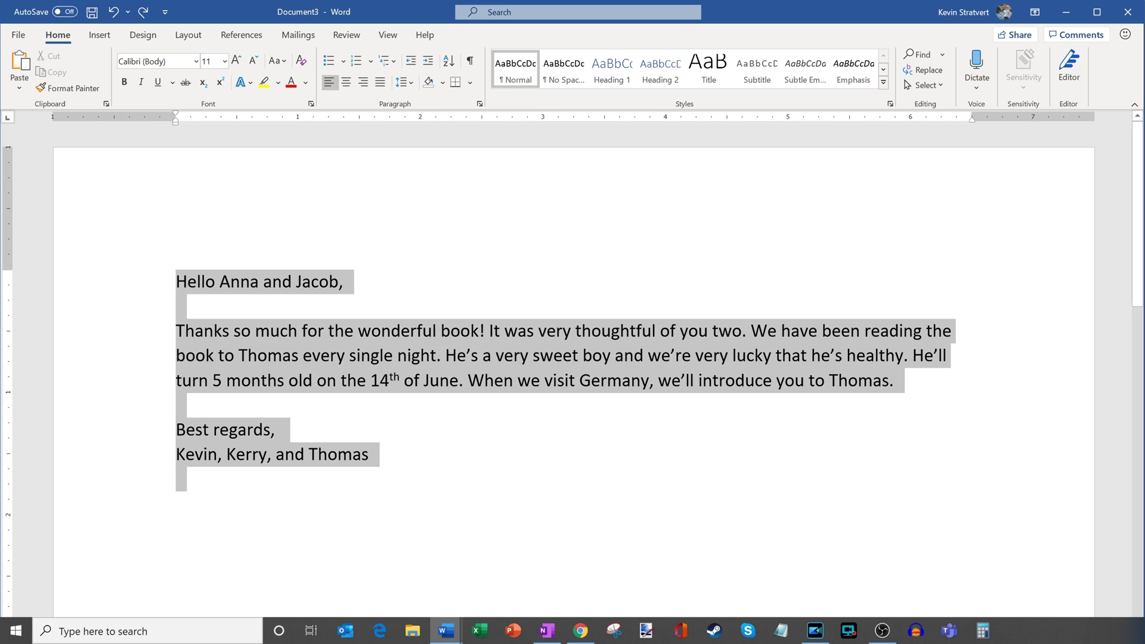
{"action": "key", "text": "Right"}
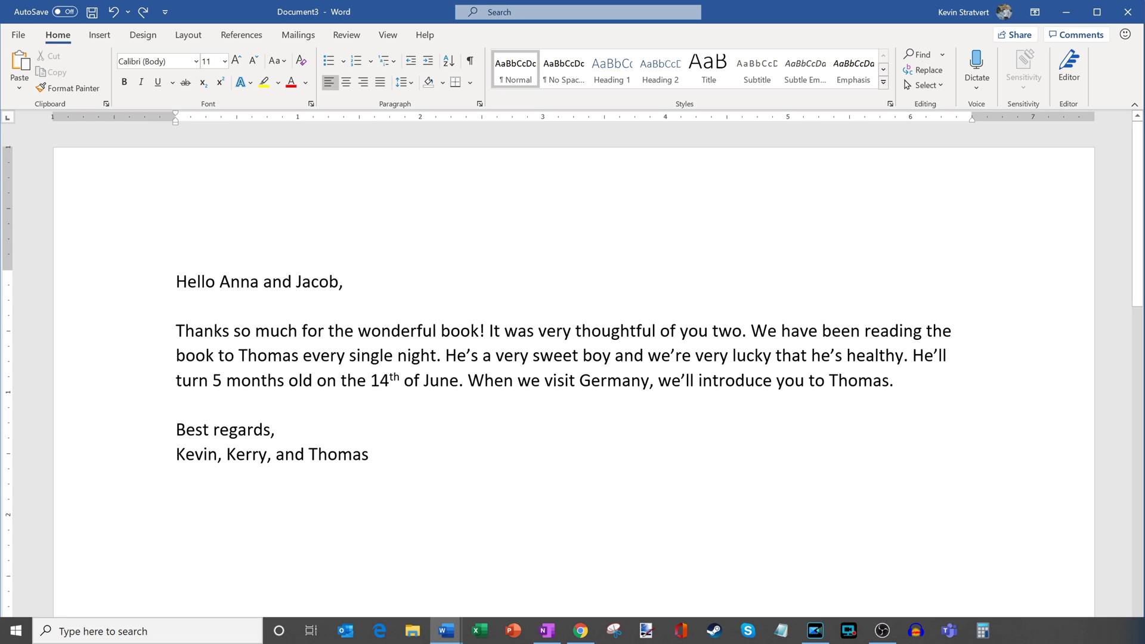
Copy the whole letter and switch to Google Translate in Chrome.
{"action": "triple_click", "coordinate": [109, 235]}
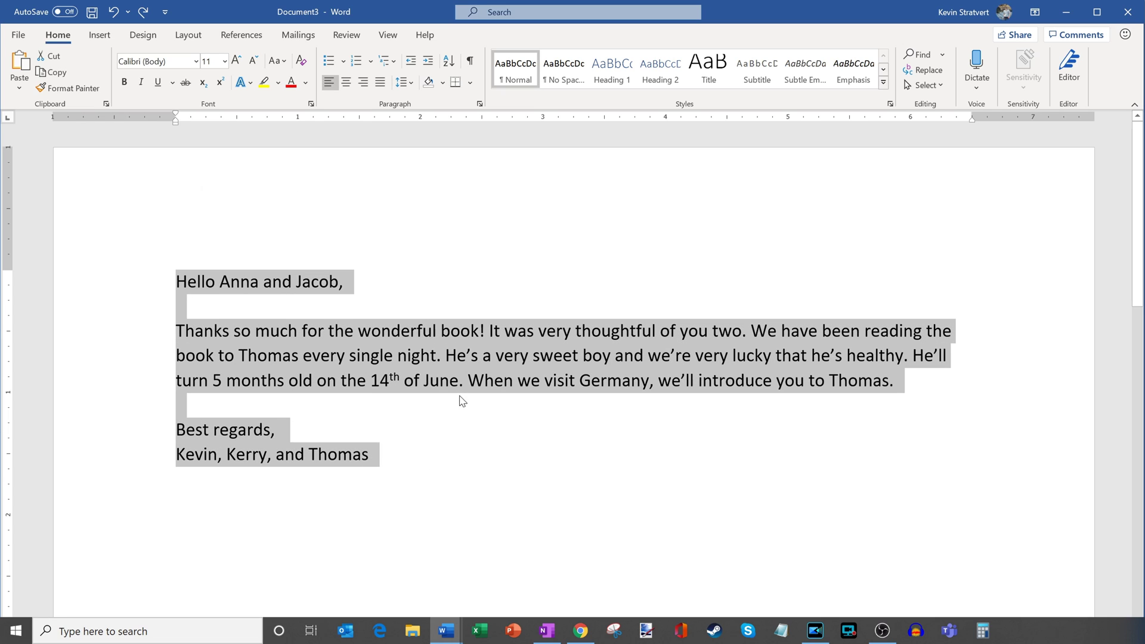
{"action": "right_click", "coordinate": [439, 385]}
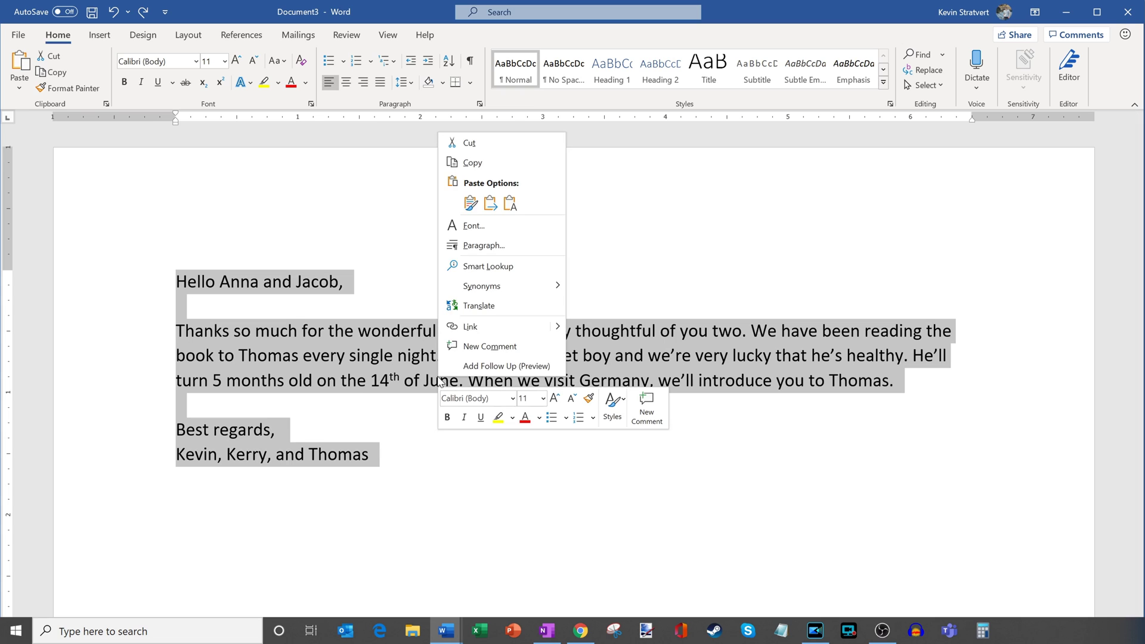
{"action": "left_click", "coordinate": [472, 162]}
{"action": "left_click", "coordinate": [581, 630]}
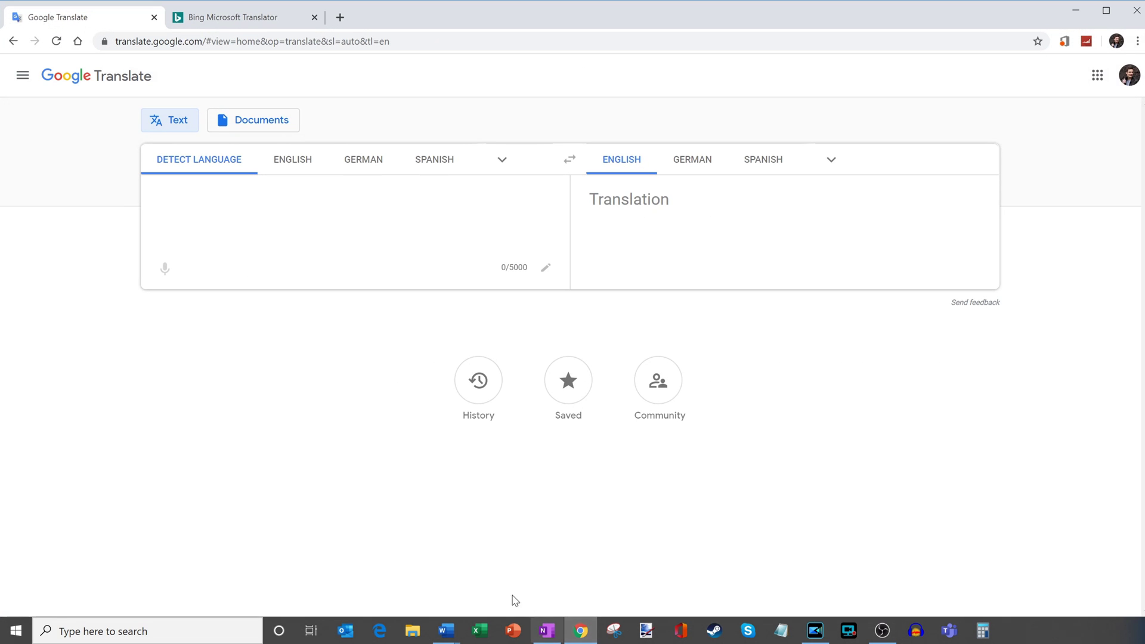
Glance at Bing Translator, put Google Translate in Documents mode, then minimize Chrome.
{"action": "left_click", "coordinate": [261, 18]}
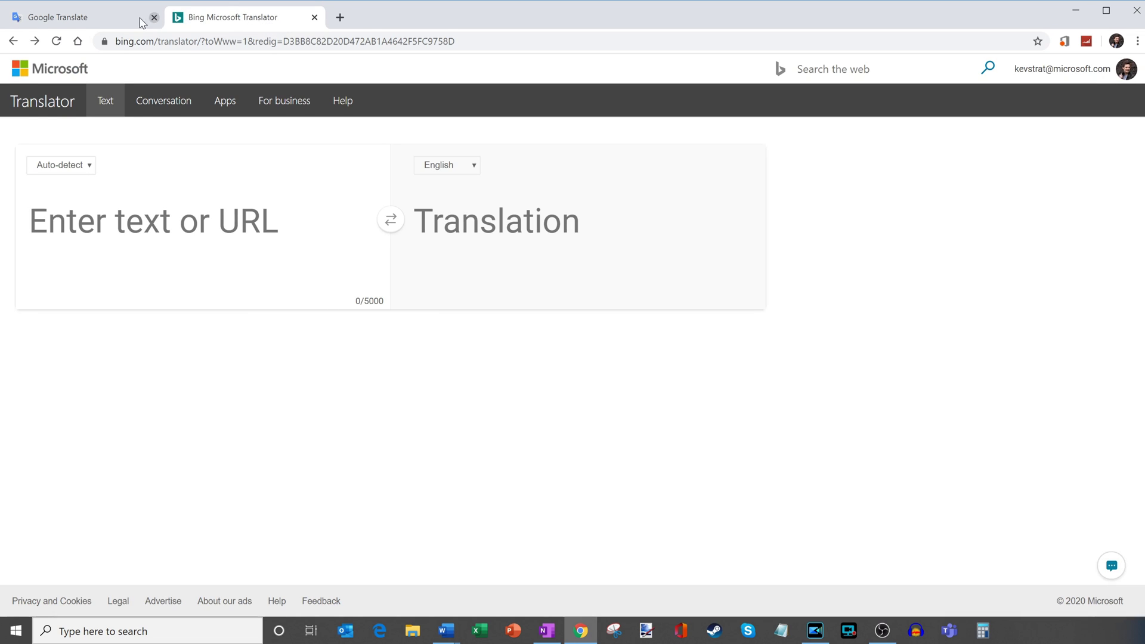
{"action": "left_click", "coordinate": [102, 23]}
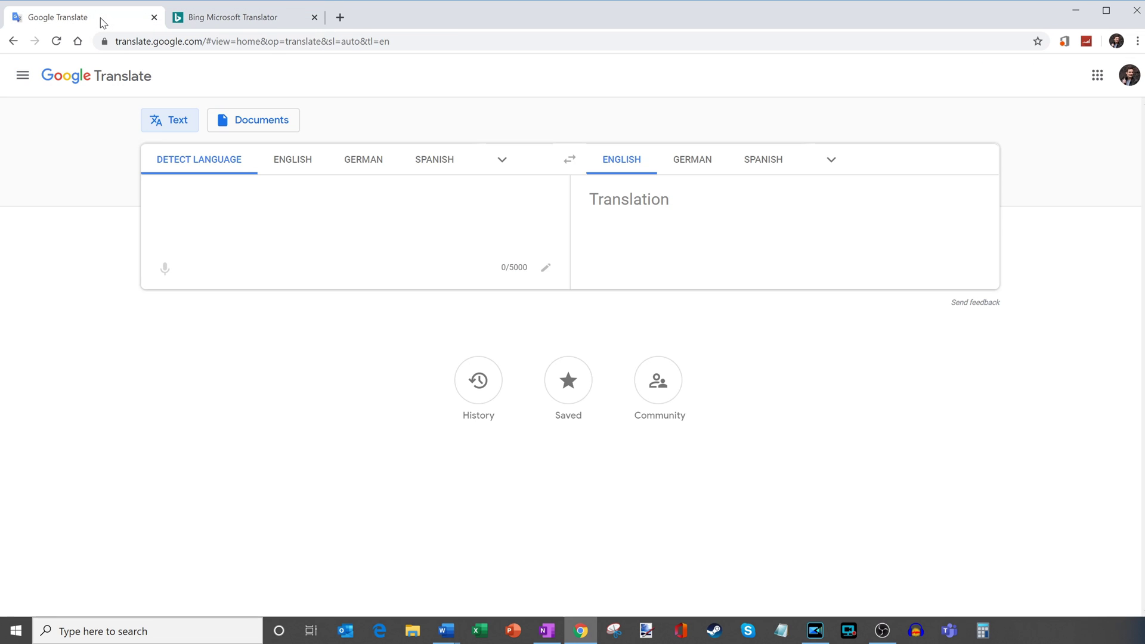
{"action": "left_click", "coordinate": [292, 128]}
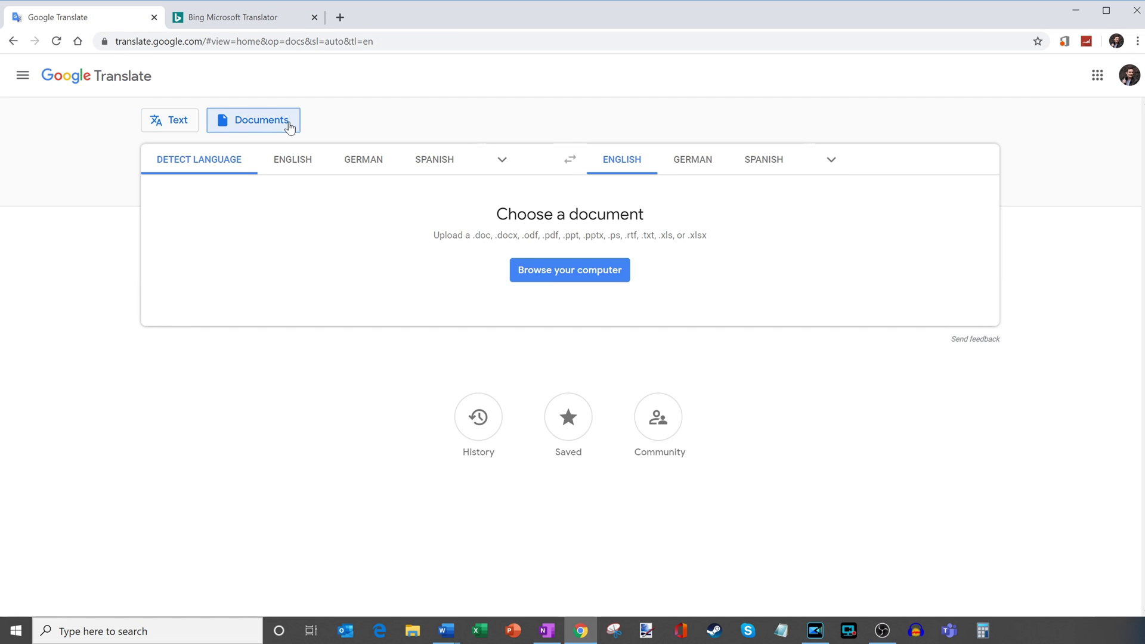
{"action": "left_click", "coordinate": [1080, 12]}
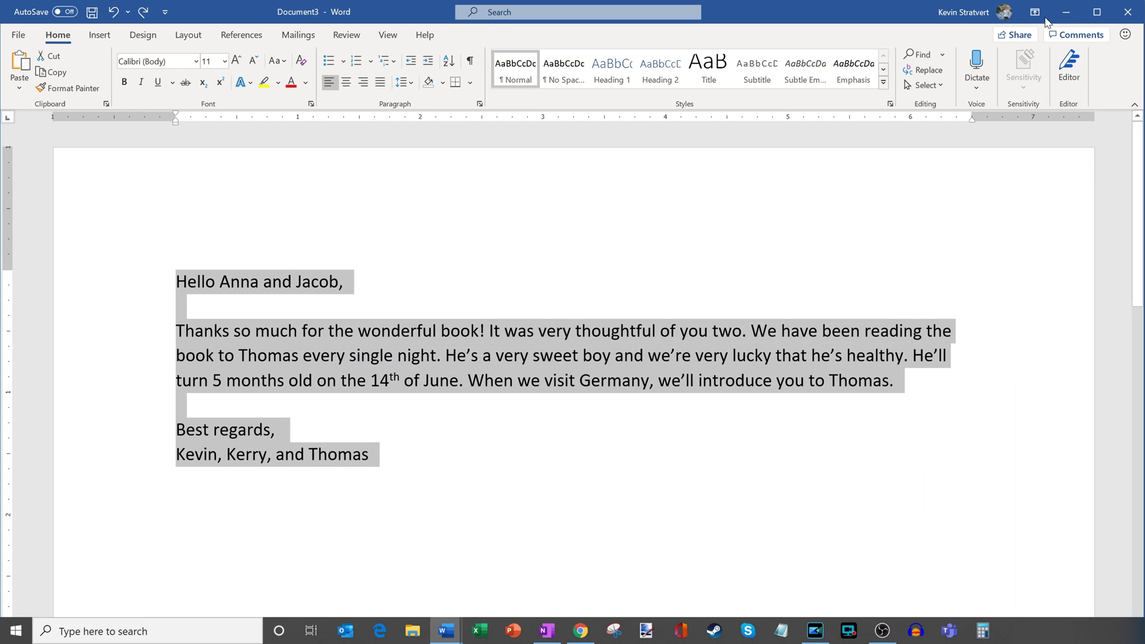
Use Review > Translate > Translate Selection to open the Translator pane targeting German.
{"action": "left_click", "coordinate": [465, 295]}
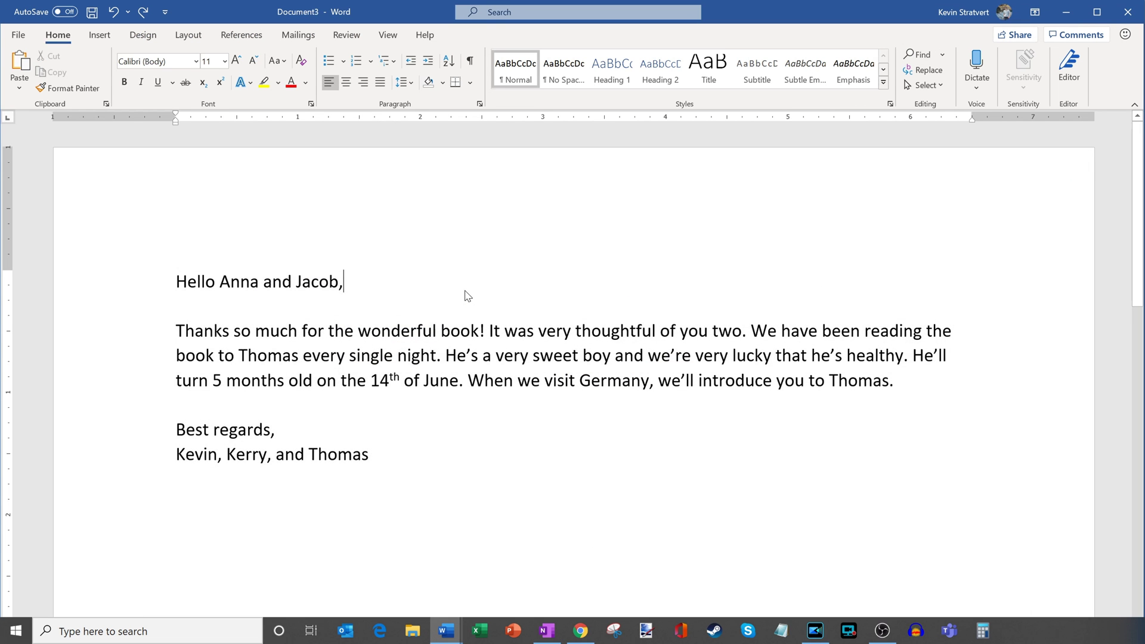
{"action": "left_click", "coordinate": [347, 36]}
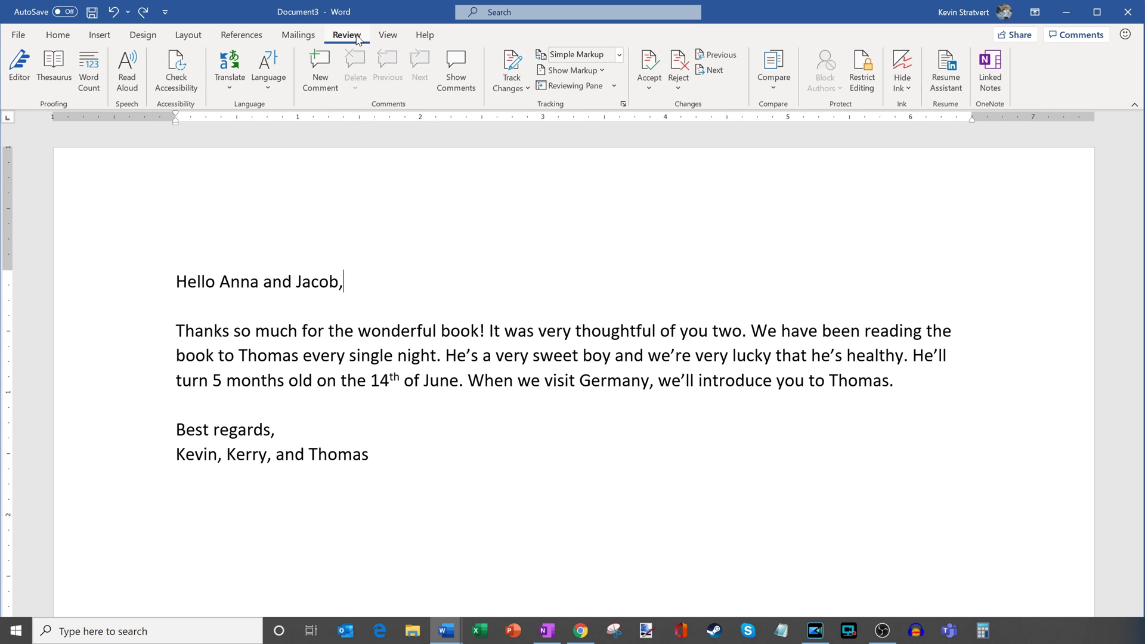
{"action": "left_click", "coordinate": [235, 83]}
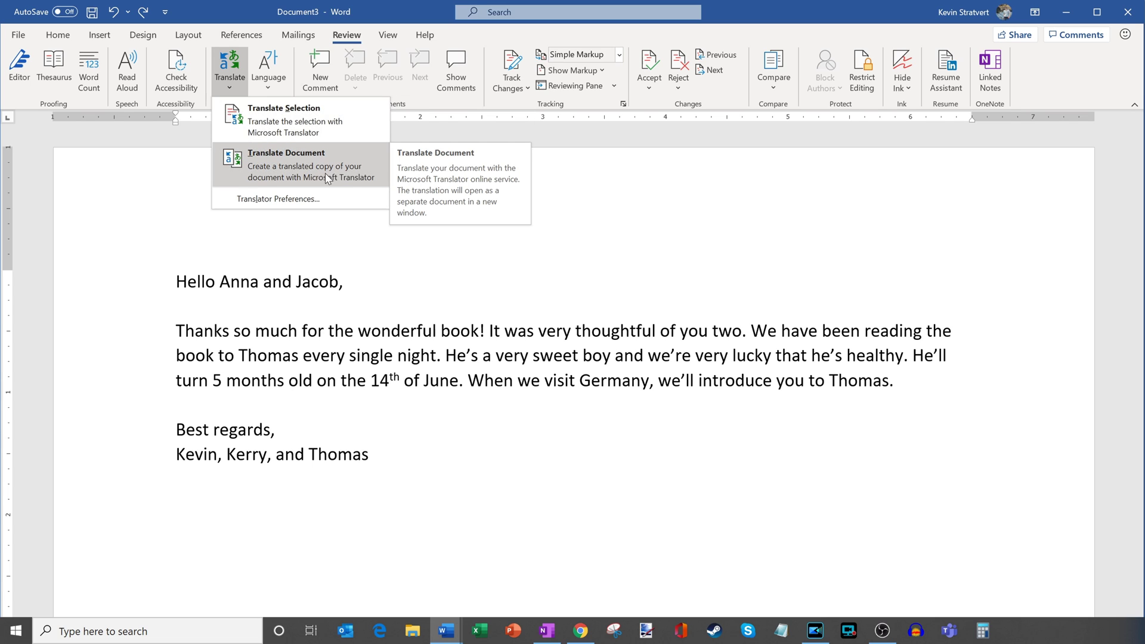
{"action": "left_click", "coordinate": [310, 130]}
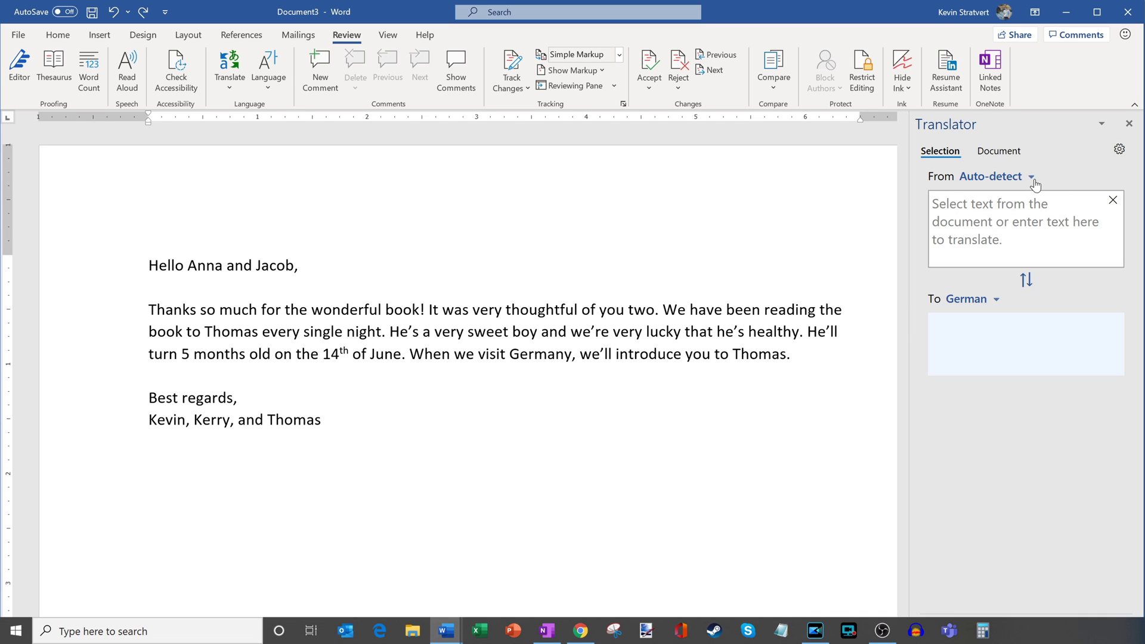
Check German word translations for the first sentence, then select the main paragraph to translate it.
{"action": "left_click_drag", "start_coordinate": [149, 310], "coordinate": [424, 309]}
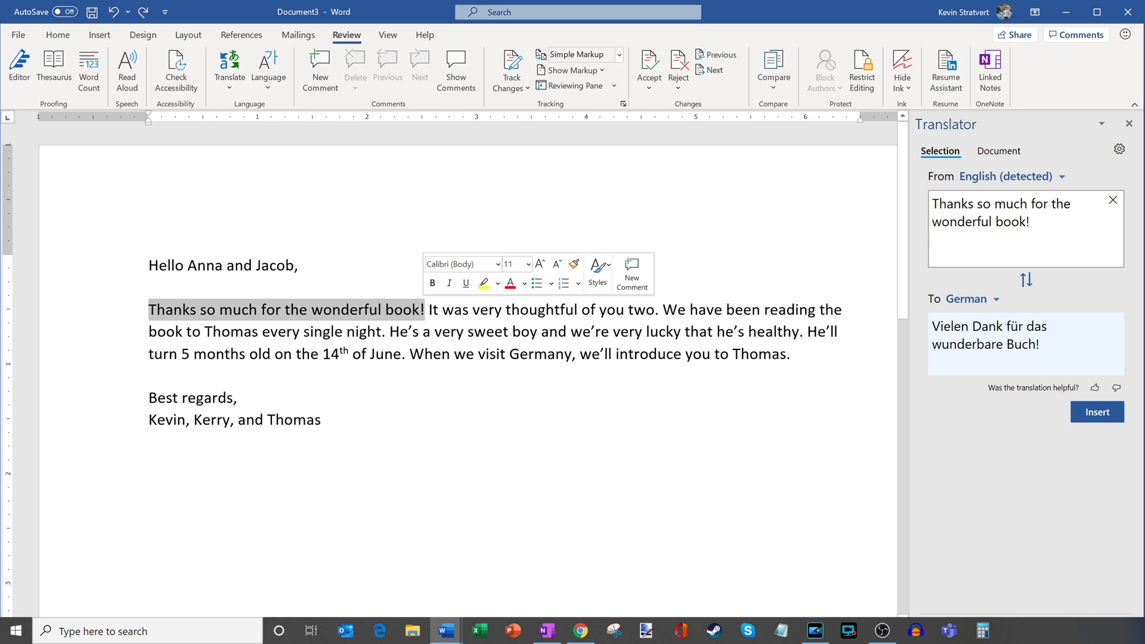
{"action": "left_click", "coordinate": [1014, 326]}
{"action": "left_click", "coordinate": [1025, 344]}
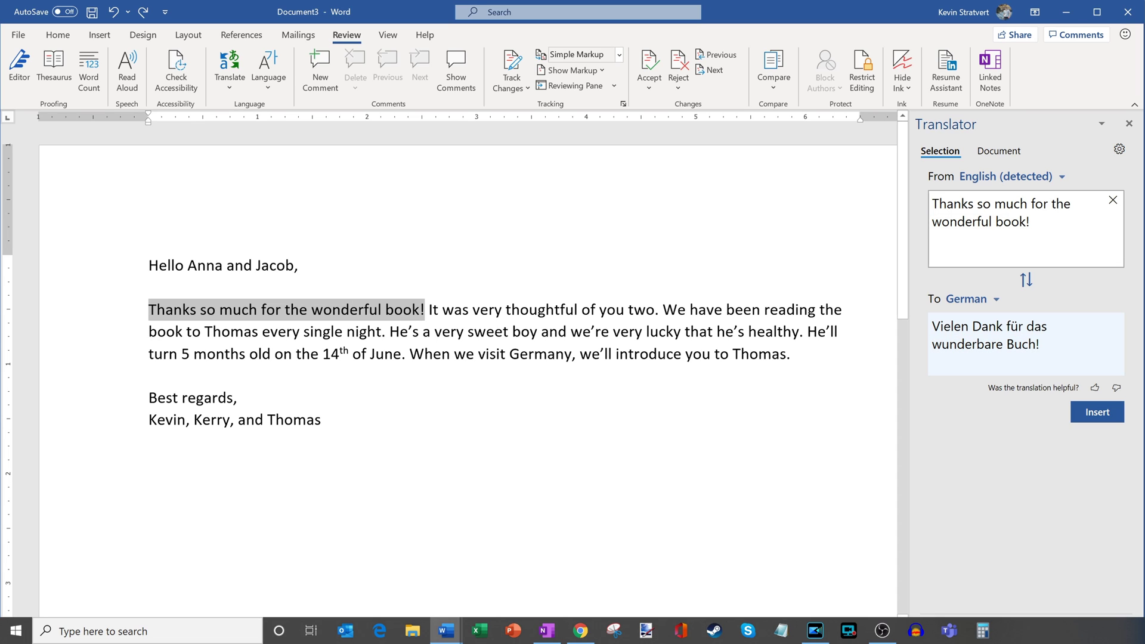
{"action": "left_click", "coordinate": [196, 310]}
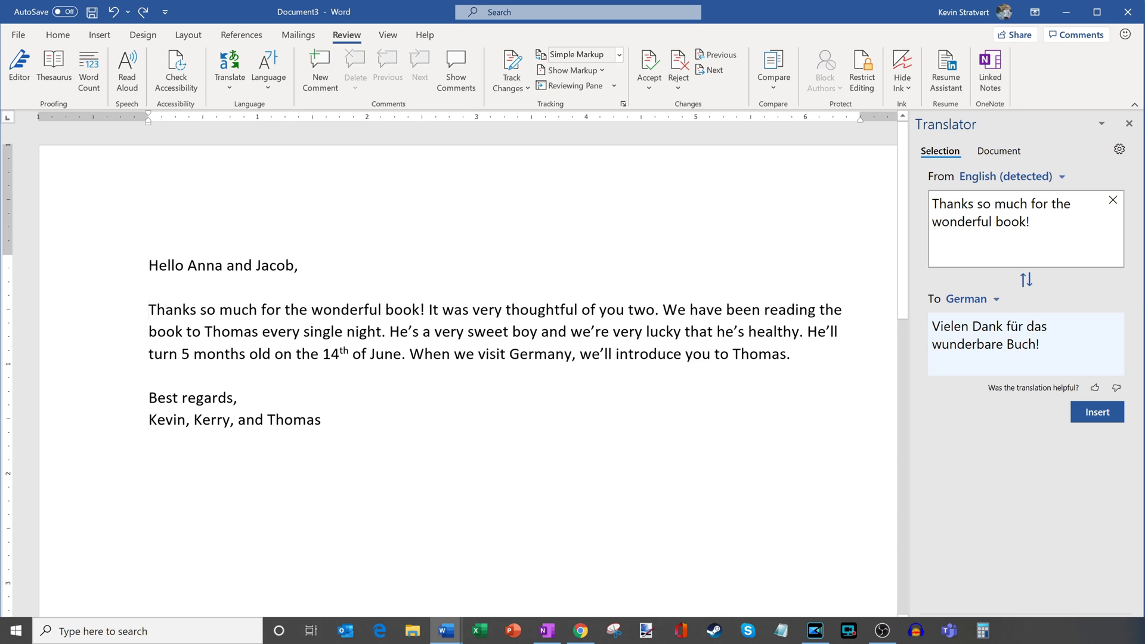
{"action": "triple_click", "coordinate": [153, 357]}
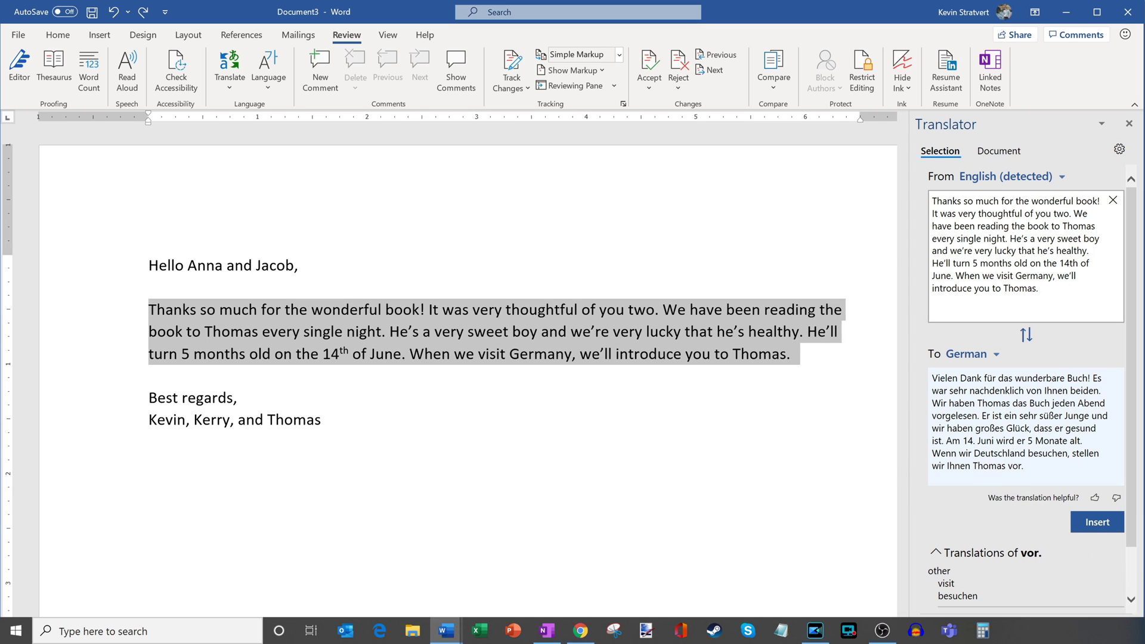
{"action": "key", "text": "ctrl+a"}
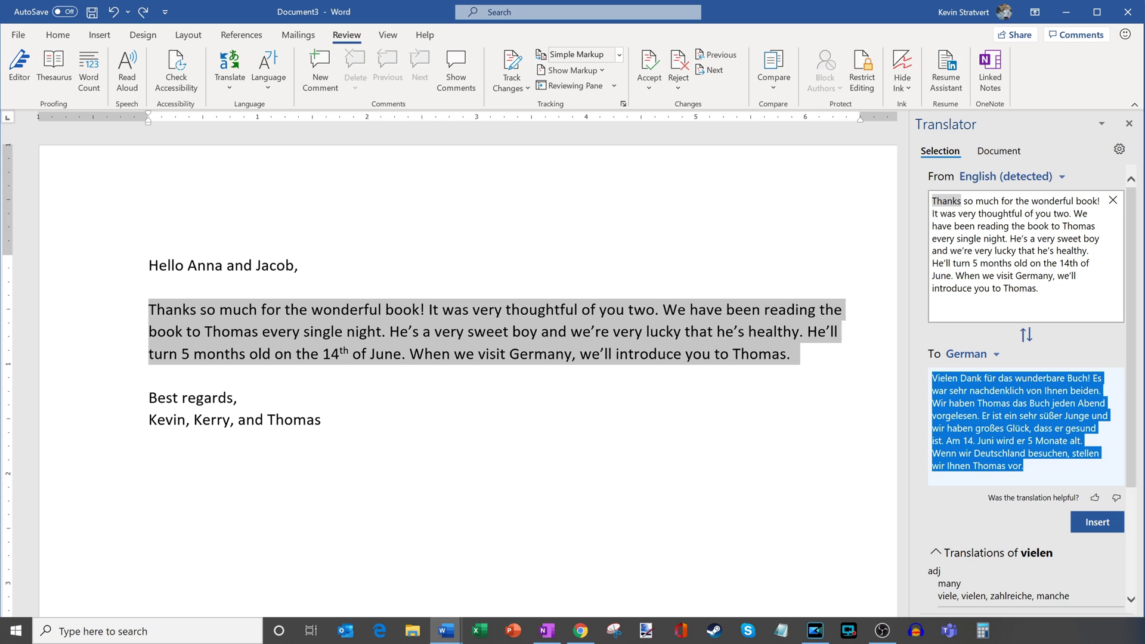
{"action": "right_click", "coordinate": [945, 382]}
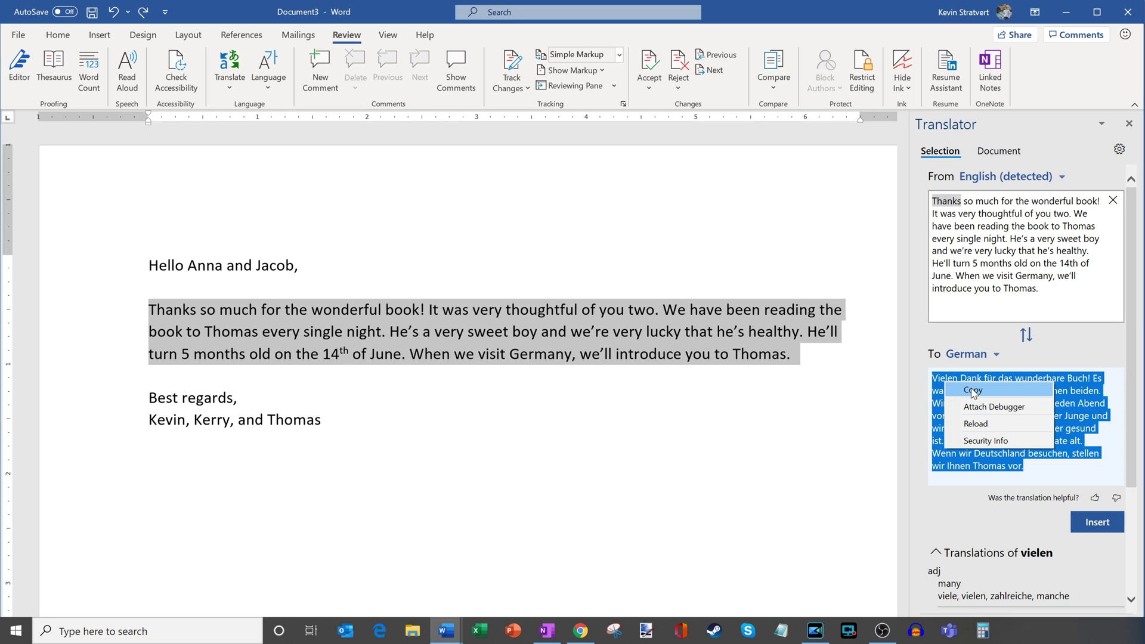
{"action": "left_click", "coordinate": [973, 391]}
{"action": "left_click", "coordinate": [733, 374]}
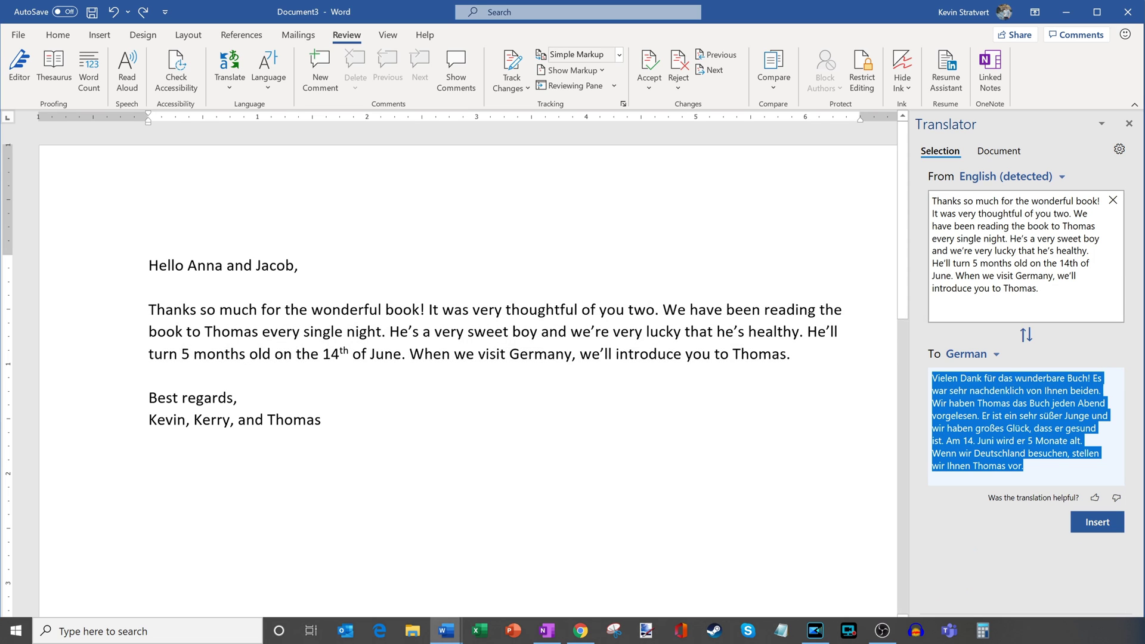
{"action": "key", "text": "Return"}
{"action": "key", "text": "ctrl+v"}
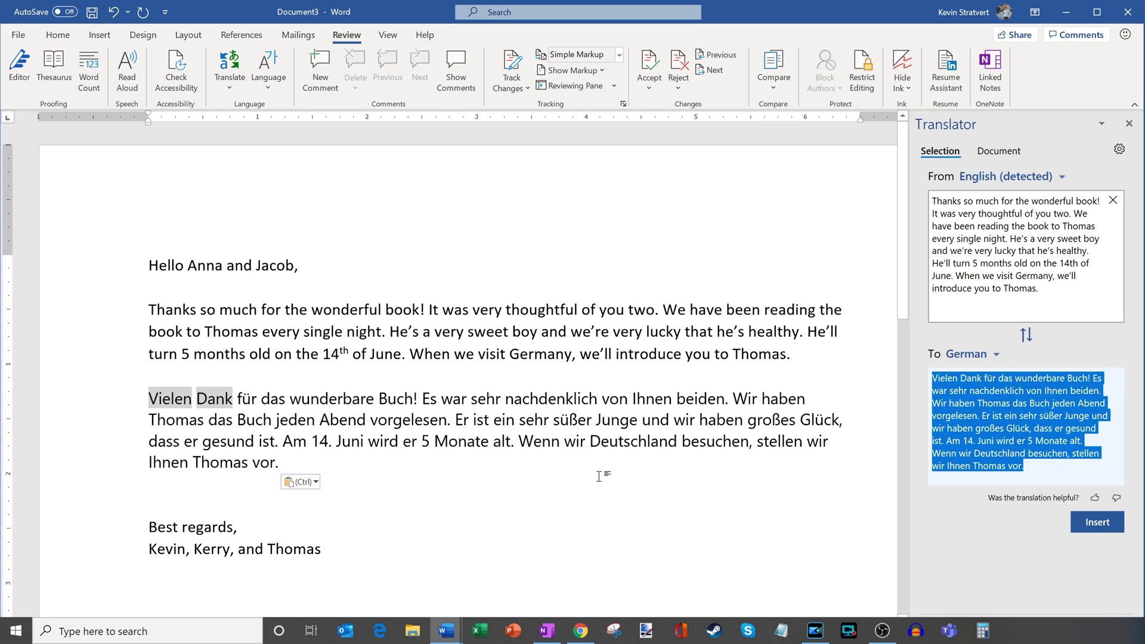
{"action": "key", "text": "ctrl+z"}
{"action": "key", "text": "BackSpace"}
{"action": "key", "text": "Delete"}
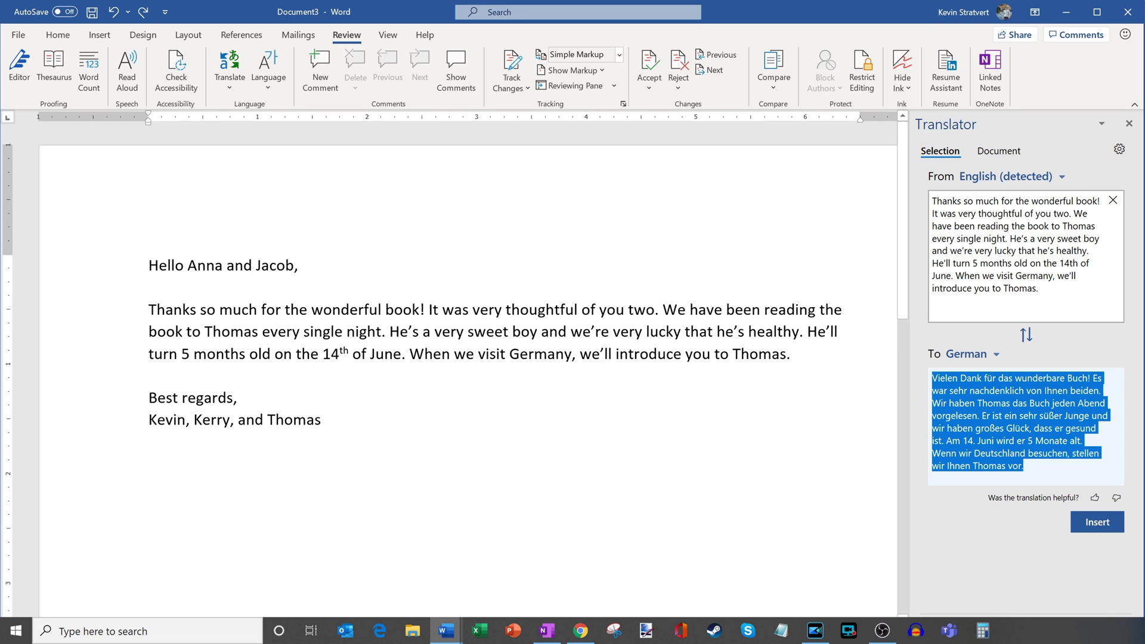
{"action": "key", "text": "ctrl+End"}
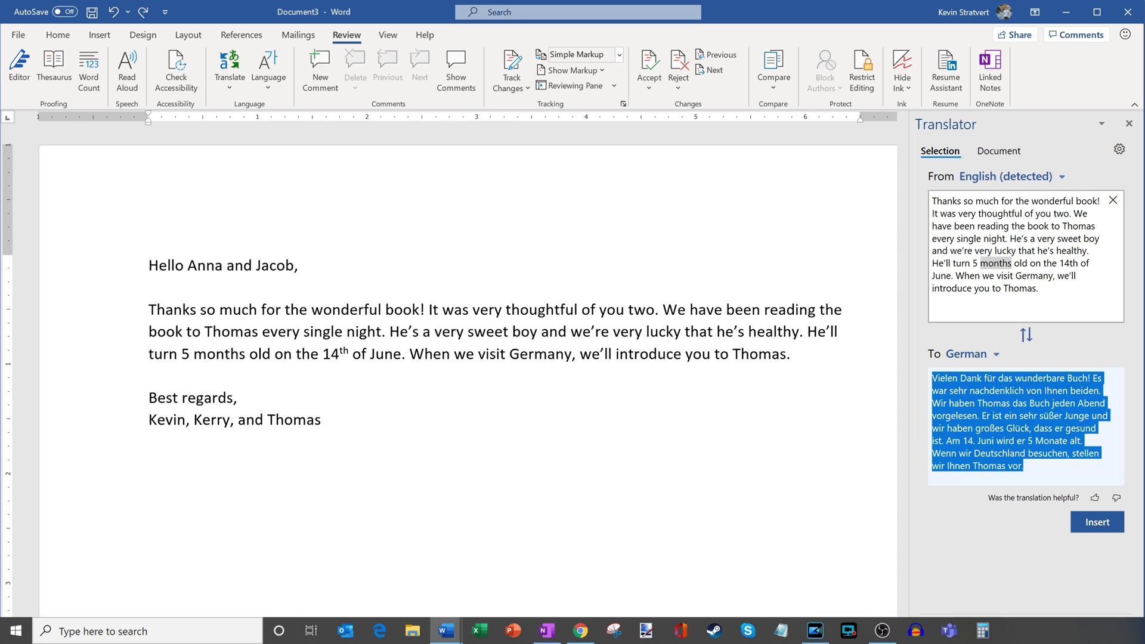
{"action": "left_click", "coordinate": [937, 440]}
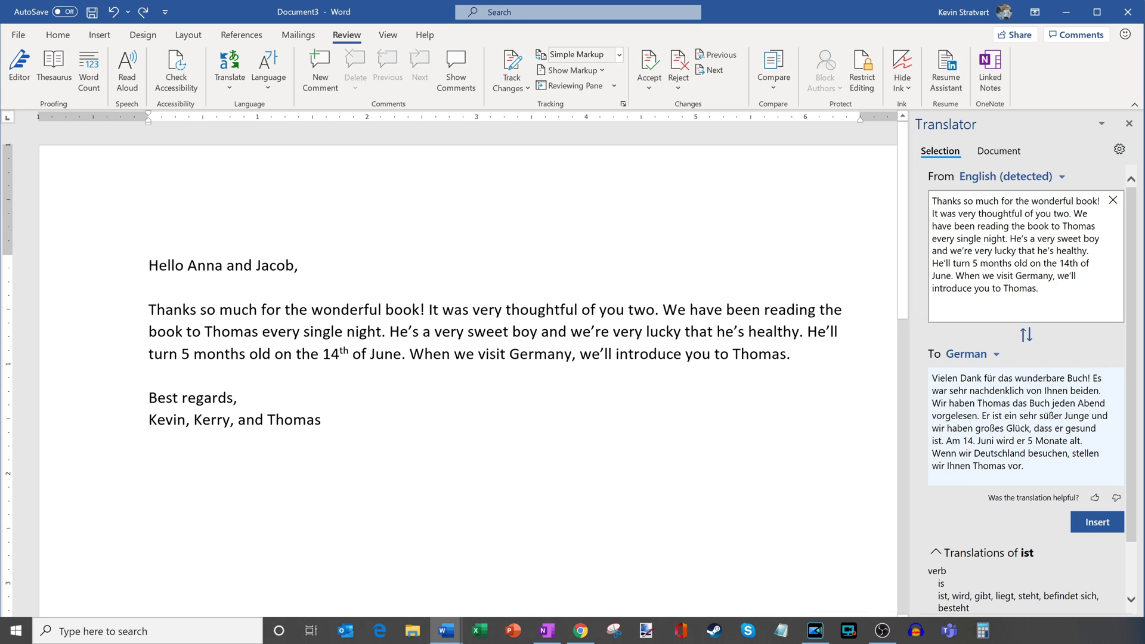
{"action": "left_click", "coordinate": [321, 419]}
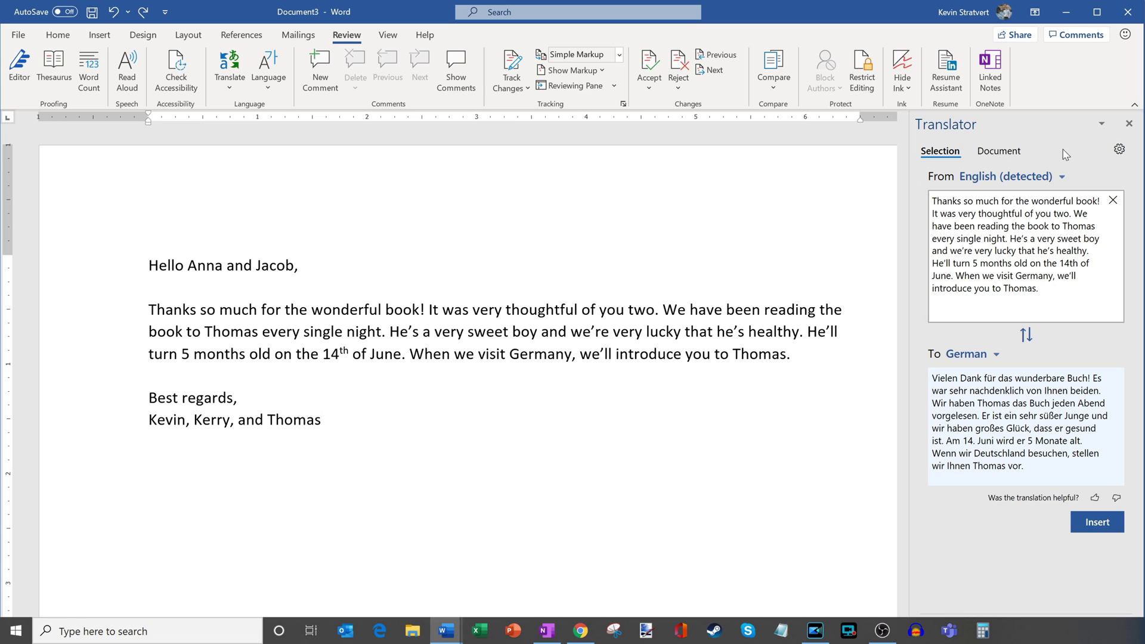
On the Translator pane's Document tab, translate the whole letter into German.
{"action": "left_click", "coordinate": [996, 155]}
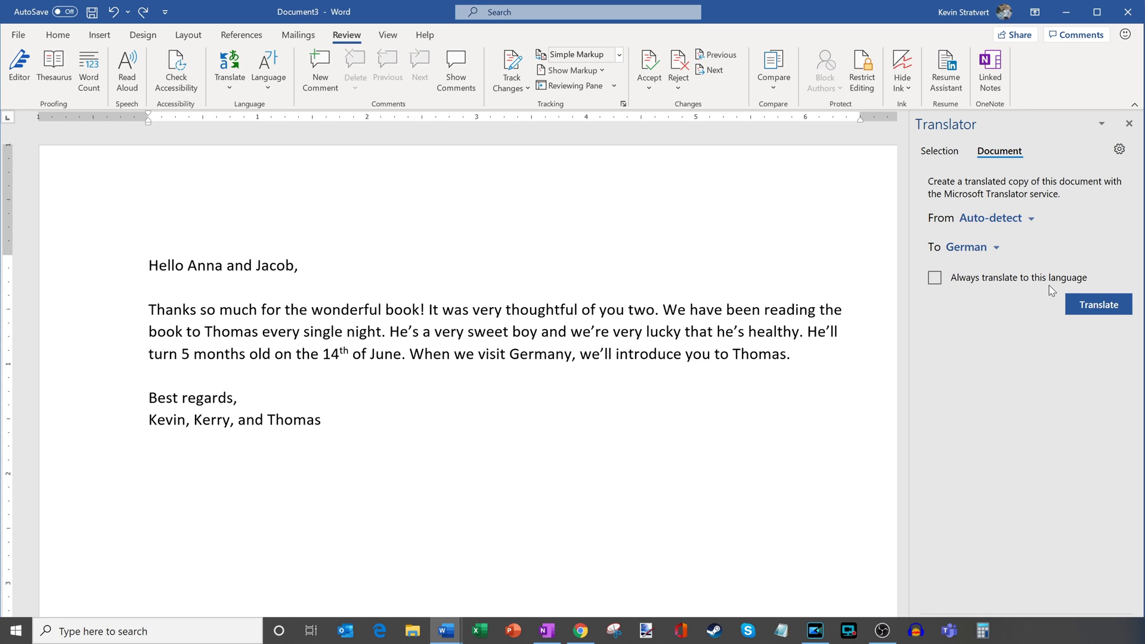
{"action": "left_click", "coordinate": [1103, 309]}
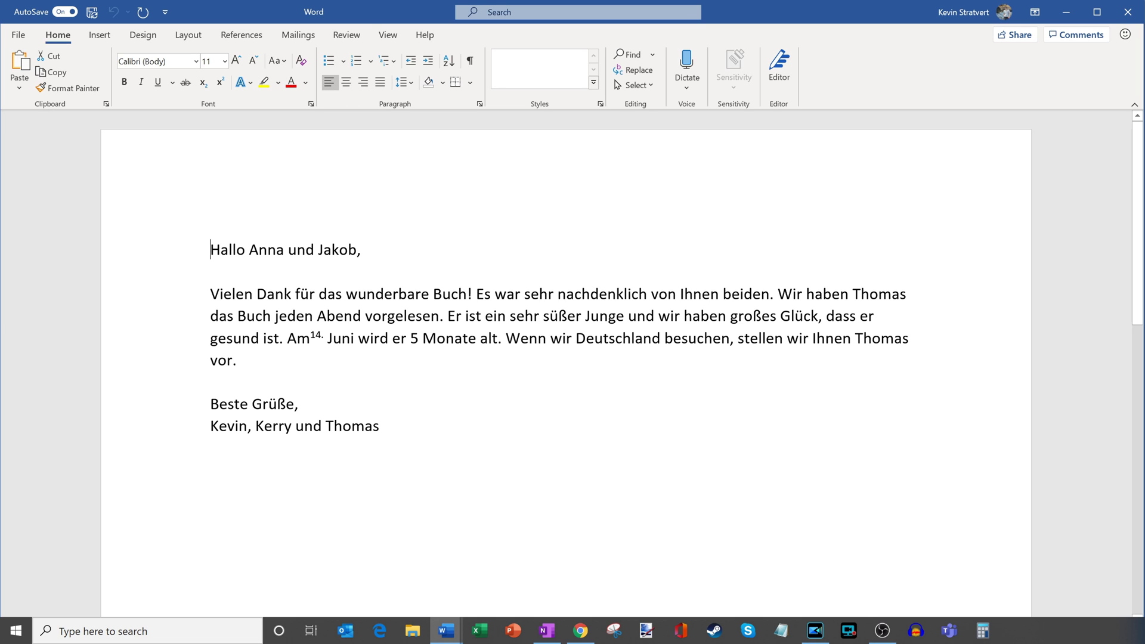
Move the new German copy's window, then minimize it to return to the English original.
{"action": "mouse_move", "coordinate": [368, 12]}
{"action": "left_mouse_down"}
{"action": "mouse_move", "coordinate": [374, 488]}
{"action": "mouse_move", "coordinate": [371, 17]}
{"action": "left_mouse_up"}
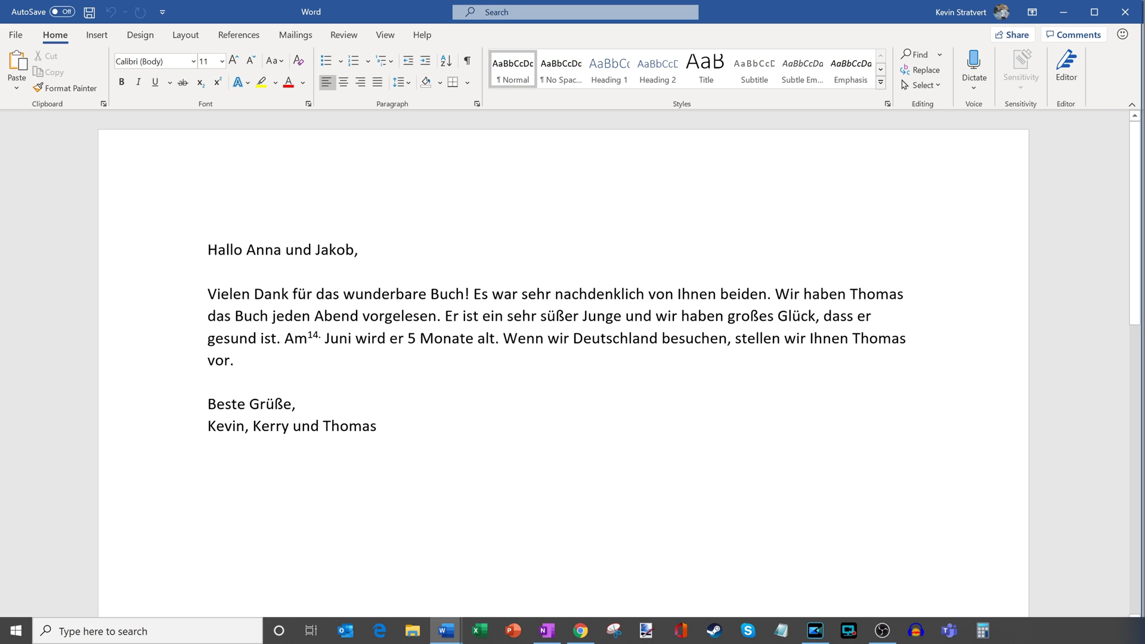
{"action": "left_click", "coordinate": [1064, 14]}
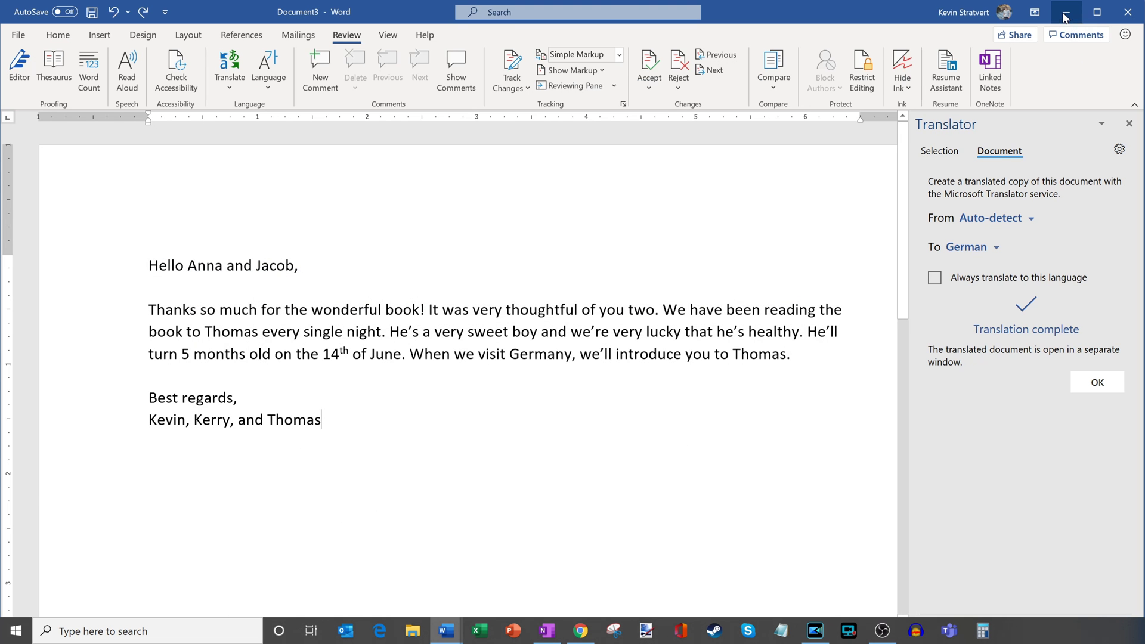
Minimize the English original to reveal the German outfit letter in Document1.
{"action": "left_click", "coordinate": [1065, 16]}
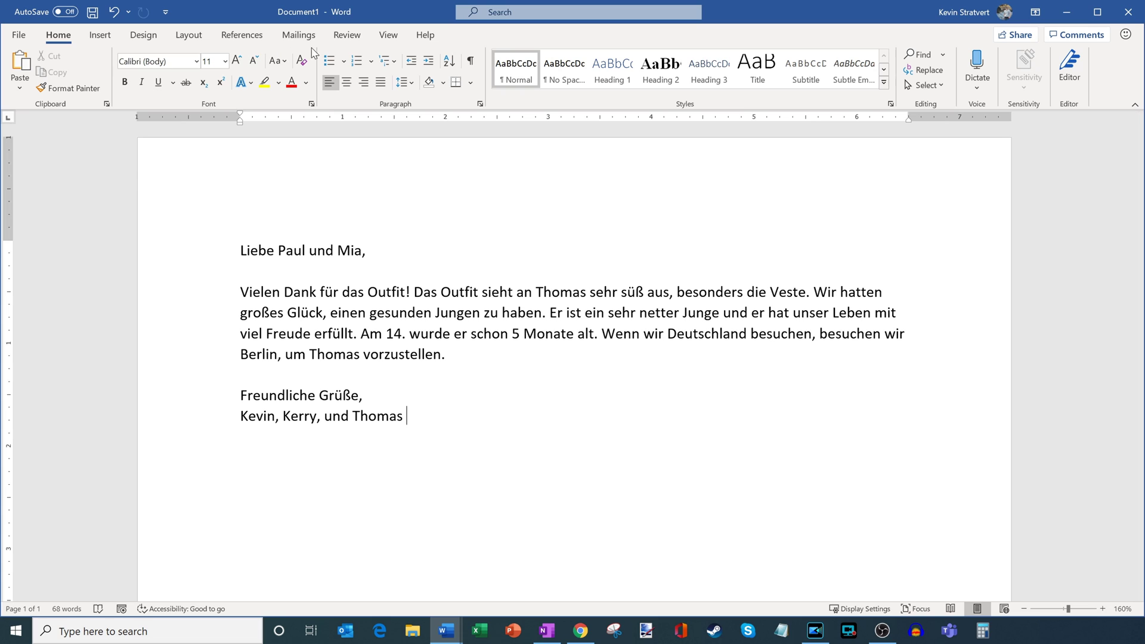
Translate the whole document from Auto-detect into English via Review > Translate > Translate Document.
{"action": "left_click", "coordinate": [347, 36]}
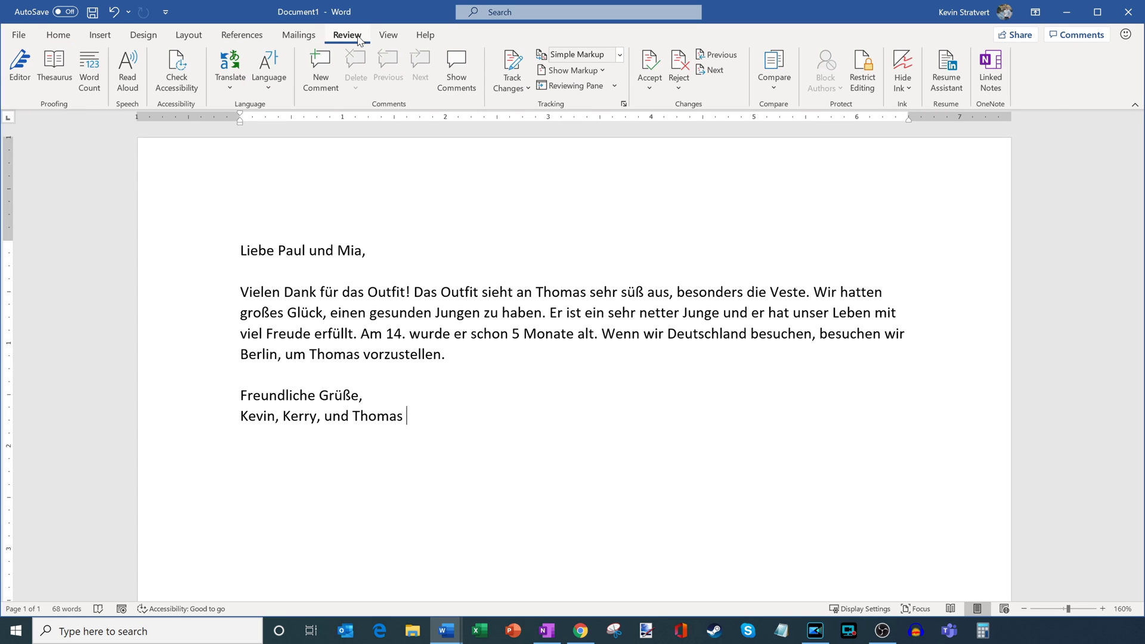
{"action": "left_click", "coordinate": [231, 69]}
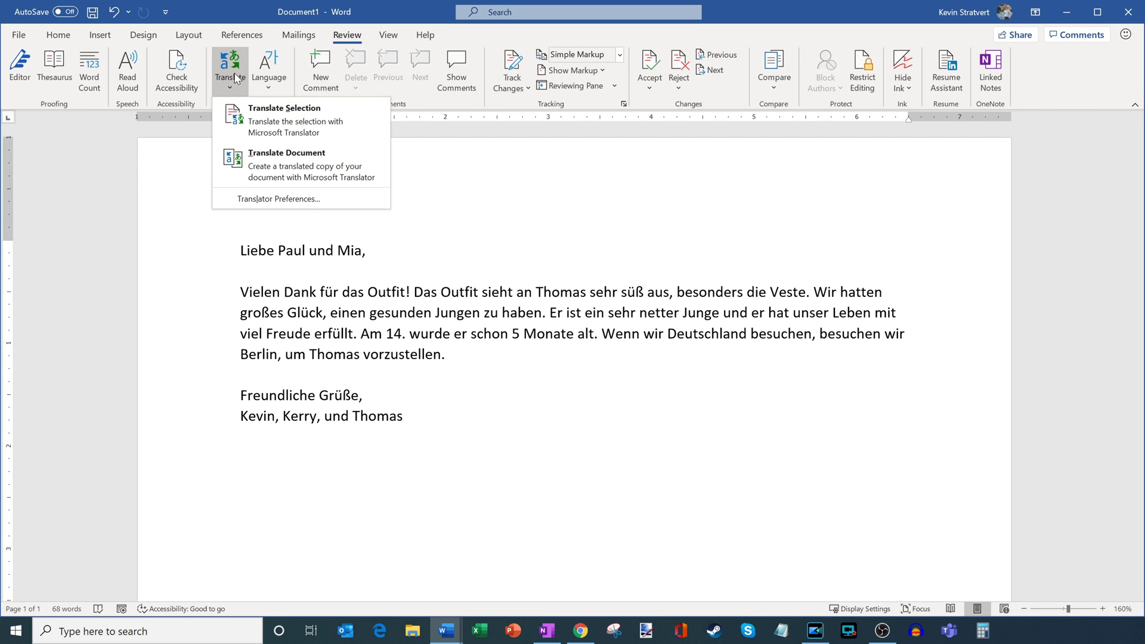
{"action": "left_click", "coordinate": [342, 165]}
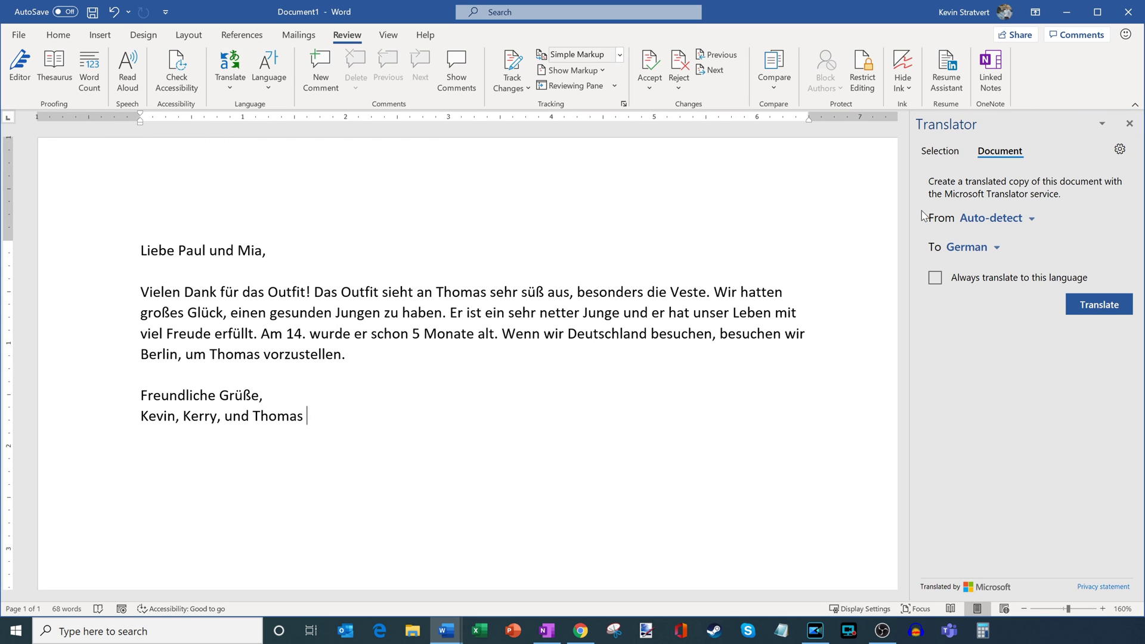
{"action": "left_click", "coordinate": [961, 218]}
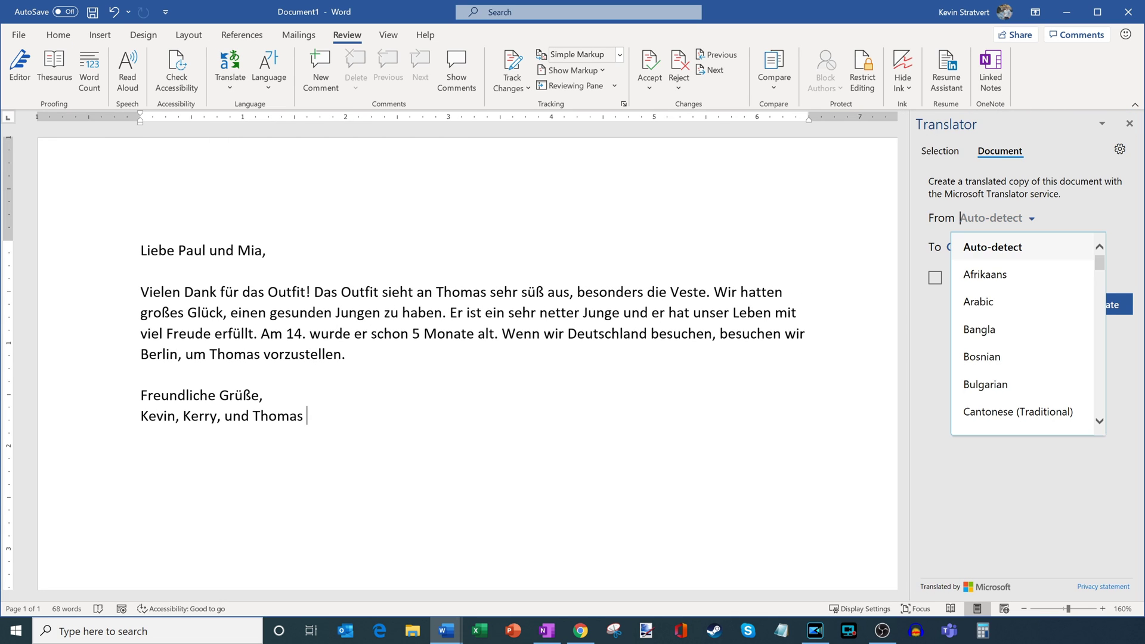
{"action": "left_click", "coordinate": [1038, 219]}
{"action": "left_click", "coordinate": [987, 248]}
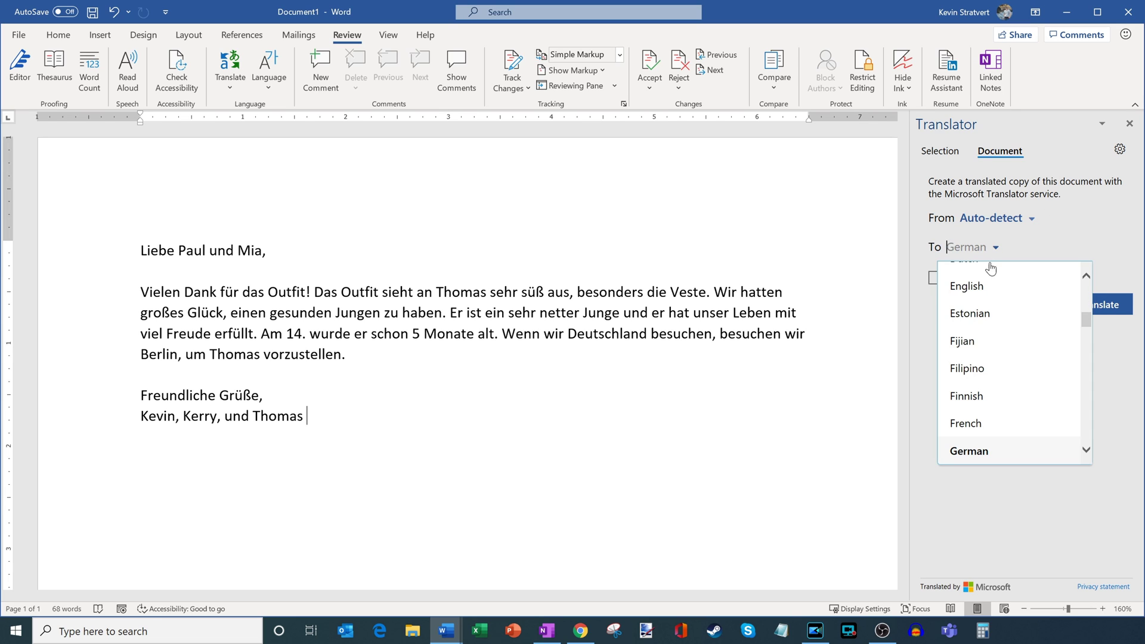
{"action": "left_click", "coordinate": [978, 287]}
{"action": "left_click", "coordinate": [1110, 311]}
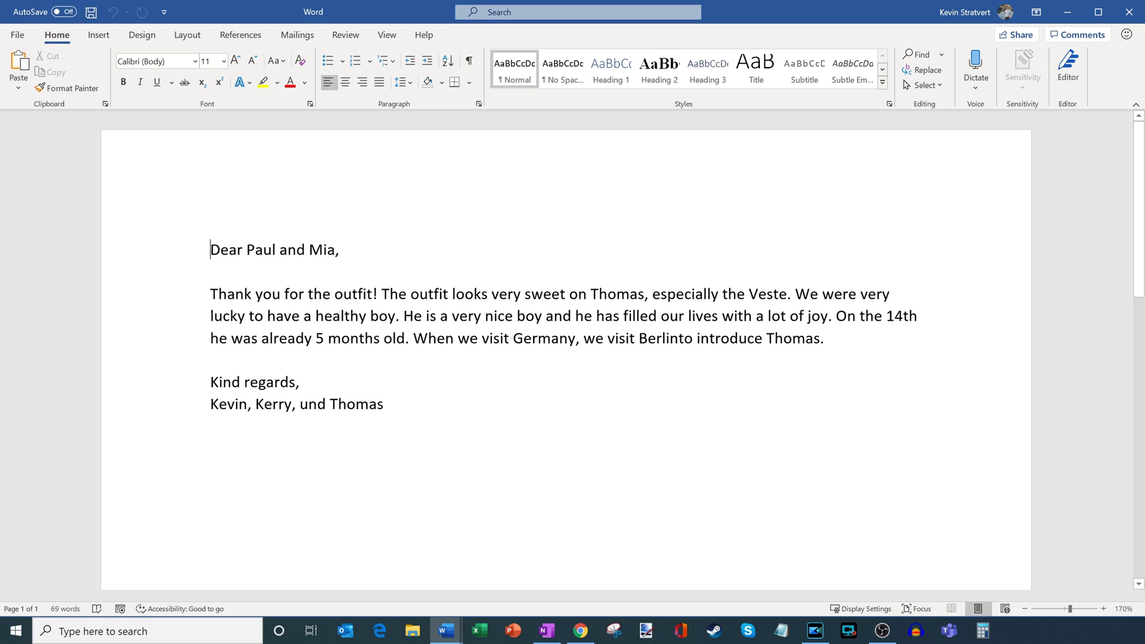
{"action": "left_click", "coordinate": [384, 404]}
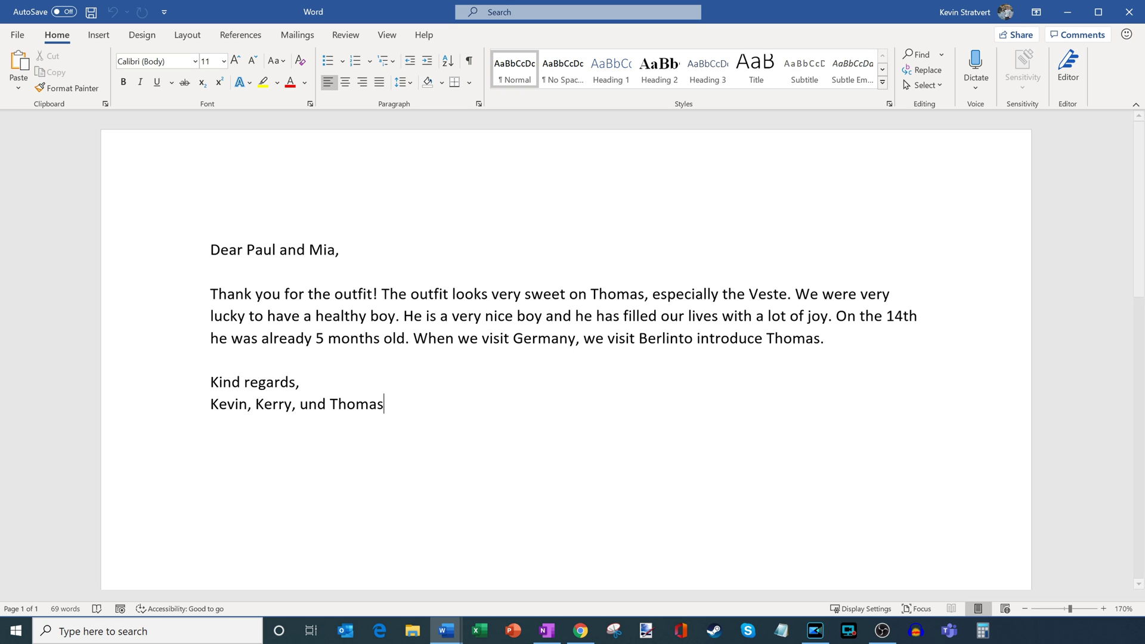